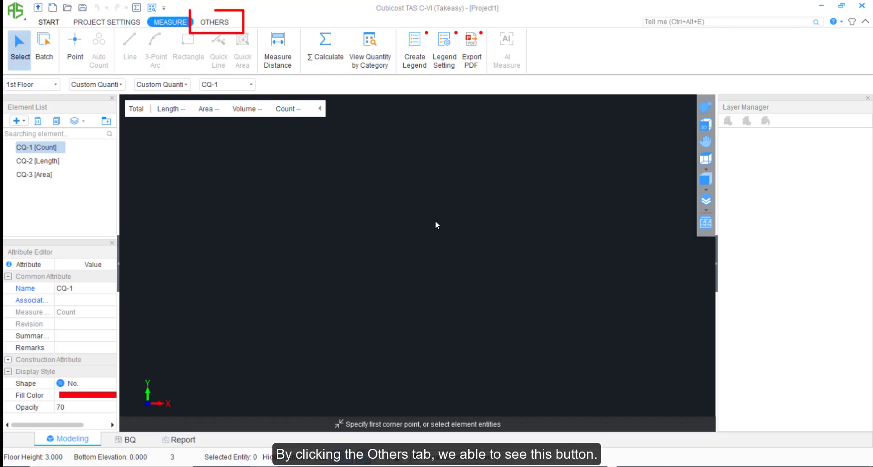
Open the Drawing Manager and add Furniture.pdf, Page 1, as a drawing.
{"action": "left_click", "coordinate": [214, 22]}
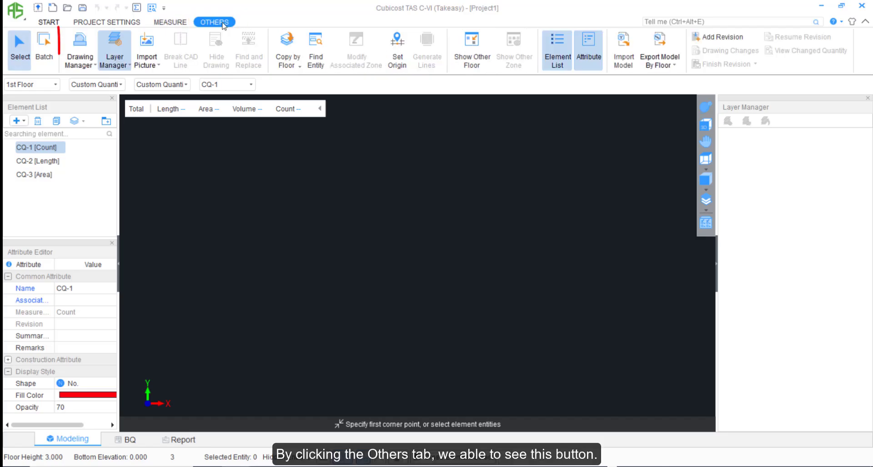
{"action": "left_click", "coordinate": [81, 50]}
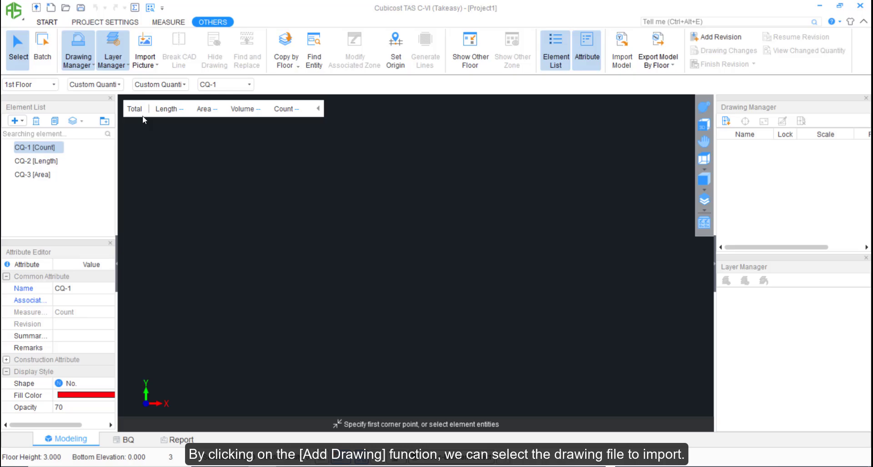
{"action": "left_click", "coordinate": [78, 64]}
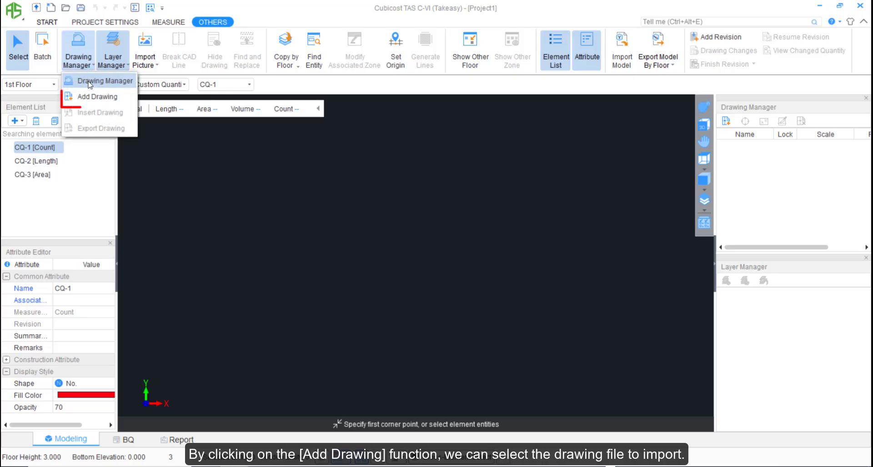
{"action": "left_click", "coordinate": [91, 97]}
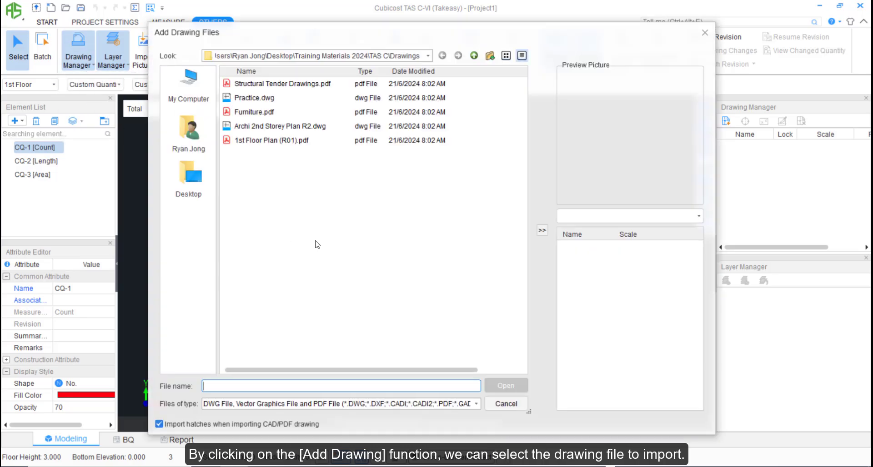
{"action": "left_click", "coordinate": [257, 114]}
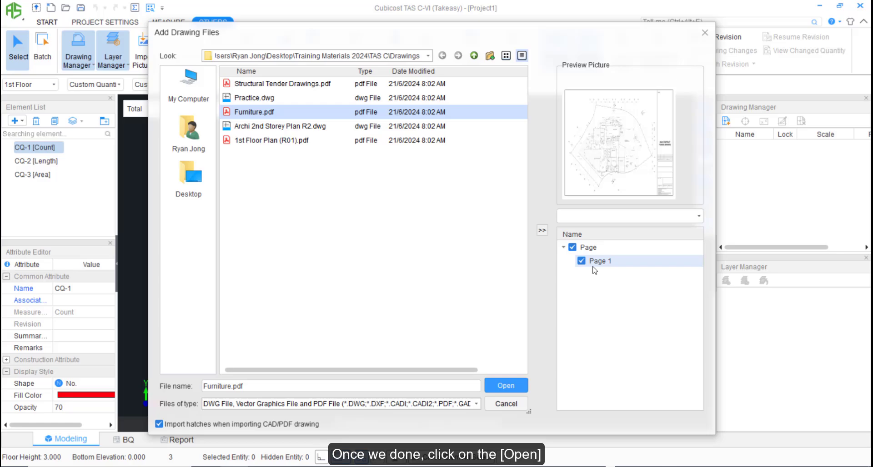
{"action": "left_click", "coordinate": [495, 386]}
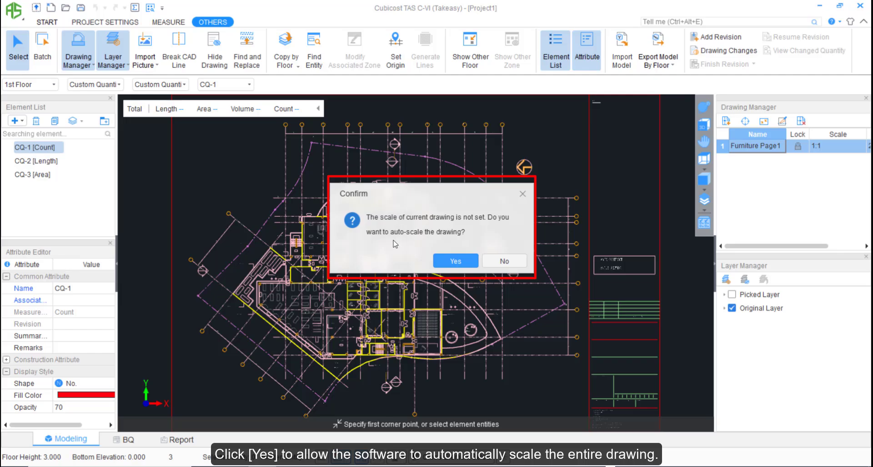
Accept auto-scaling for the Furniture drawing, confirming 7000 as the actual grid distance.
{"action": "left_click", "coordinate": [455, 261]}
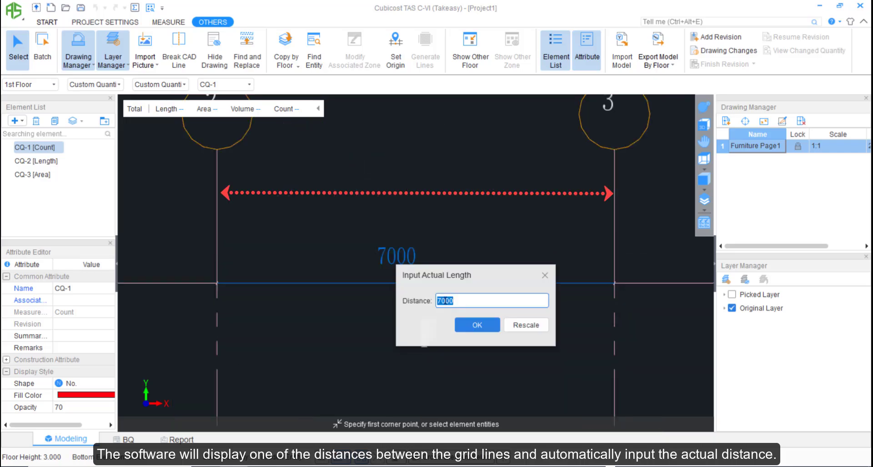
{"action": "left_click_drag", "start_coordinate": [492, 280], "coordinate": [438, 313]}
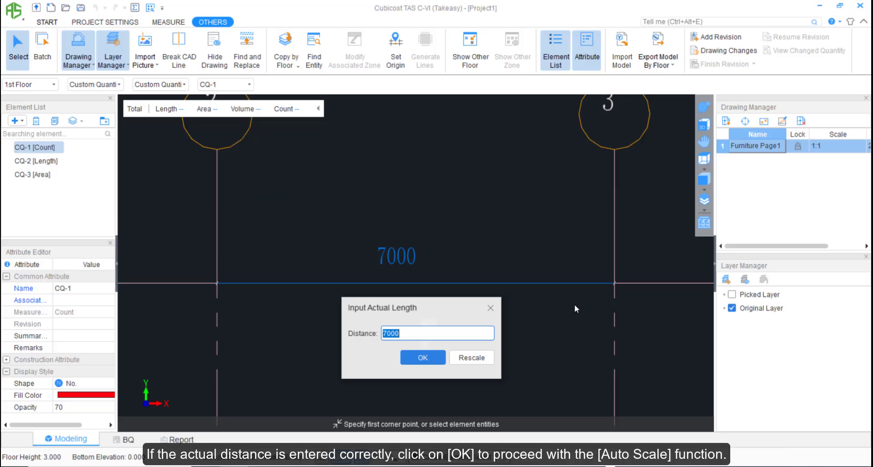
{"action": "left_click", "coordinate": [422, 358]}
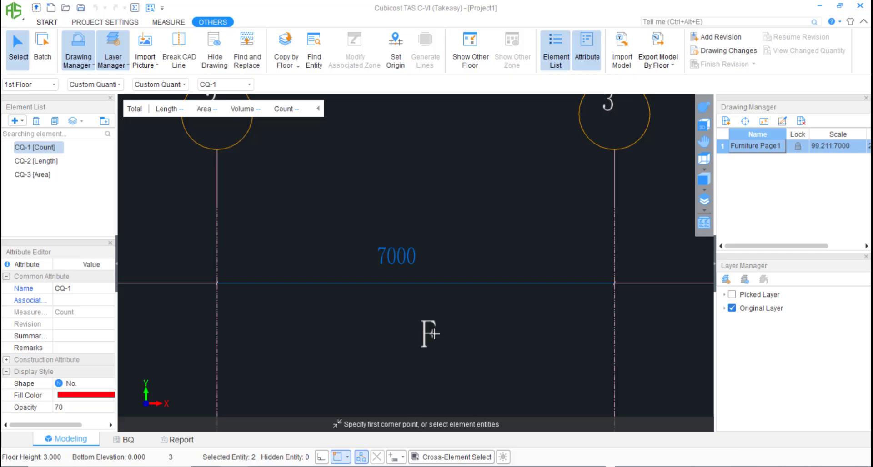
{"action": "scroll", "coordinate": [434, 335], "scroll_direction": "down", "scroll_amount": 7}
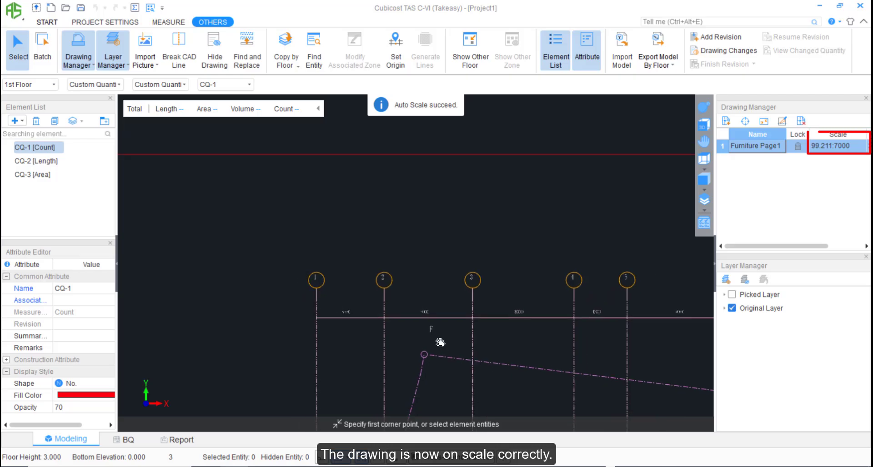
{"action": "scroll", "coordinate": [440, 342], "scroll_direction": "down", "scroll_amount": 6}
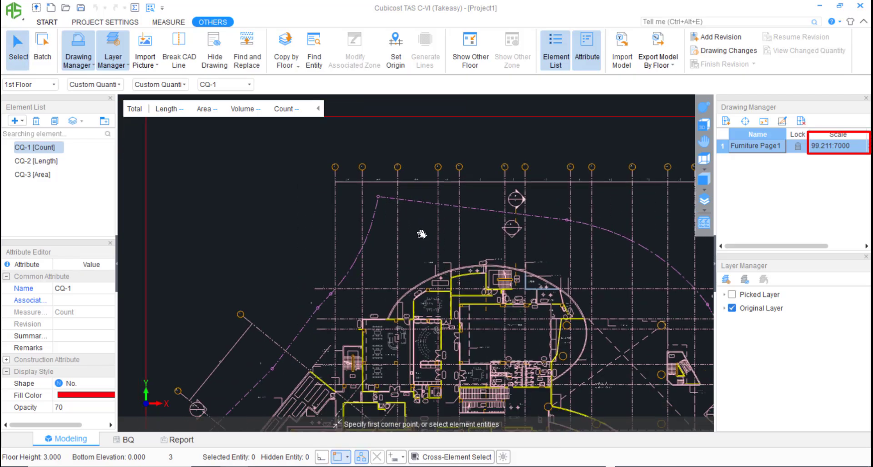
{"action": "scroll", "coordinate": [422, 234], "scroll_direction": "down", "scroll_amount": 4}
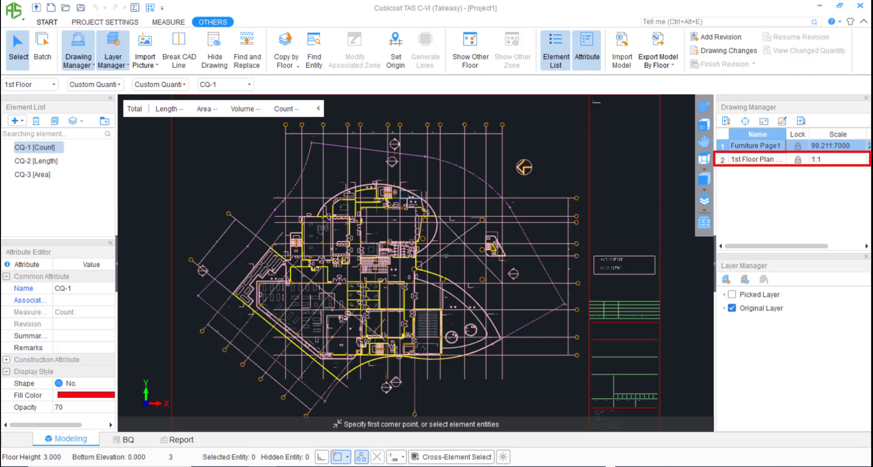
Switch to the 1st Floor Plan drawing and decline its auto-scale prompt.
{"action": "double_click", "coordinate": [756, 160]}
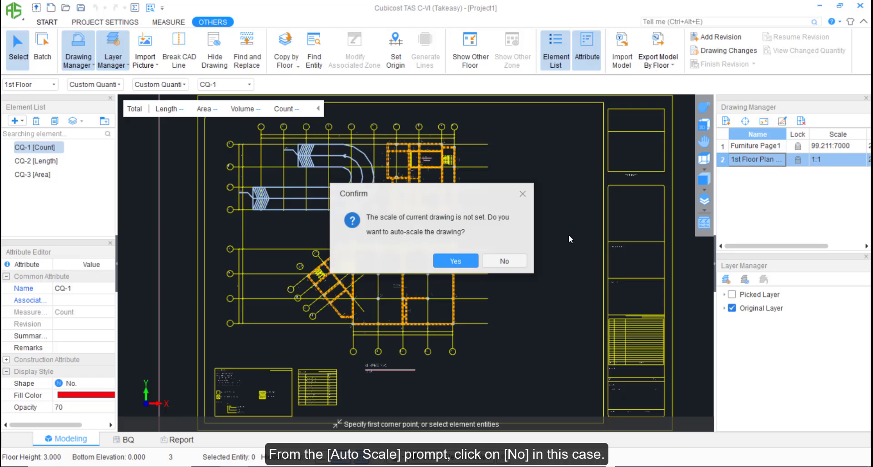
{"action": "left_click", "coordinate": [503, 260]}
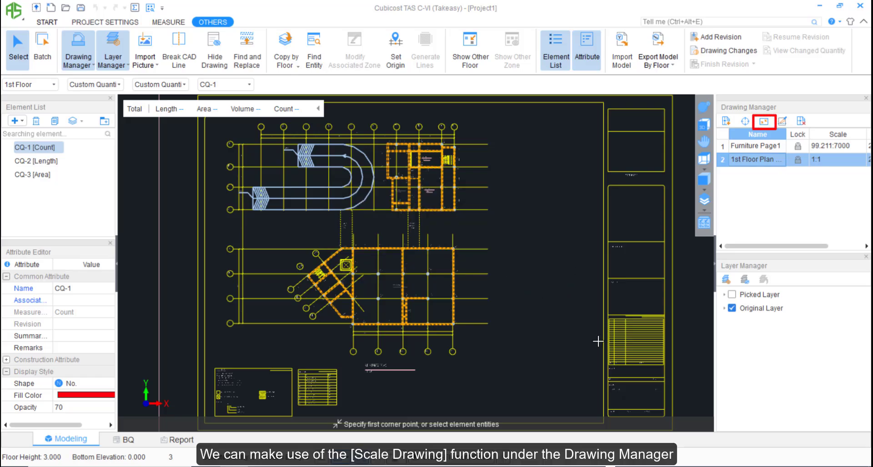
Scale the whole 1st Floor Plan drawing by picking grid lines 11 and 15 and entering 26400 as the actual length.
{"action": "left_click", "coordinate": [764, 121]}
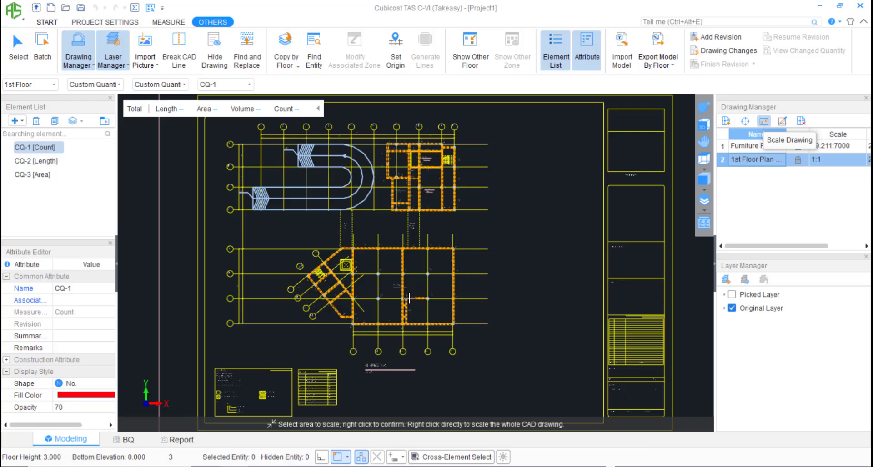
{"action": "right_click", "coordinate": [400, 288]}
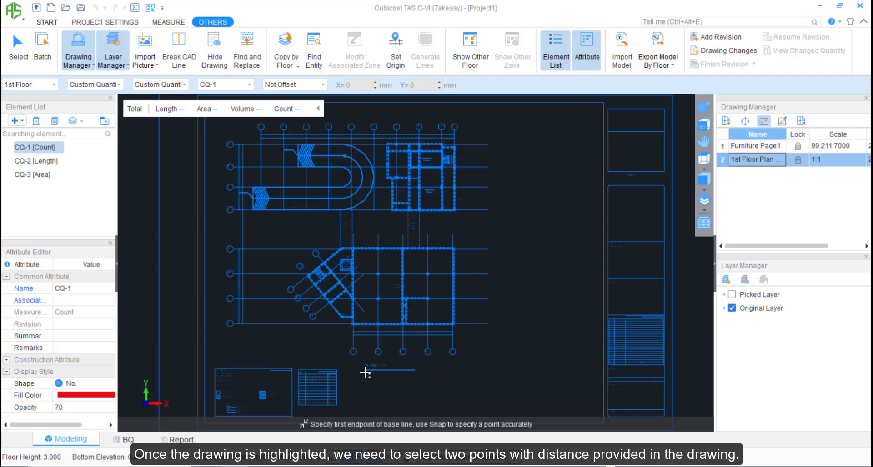
{"action": "scroll", "coordinate": [359, 363], "scroll_direction": "up", "scroll_amount": 2}
{"action": "scroll", "coordinate": [359, 363], "scroll_direction": "up", "scroll_amount": 4}
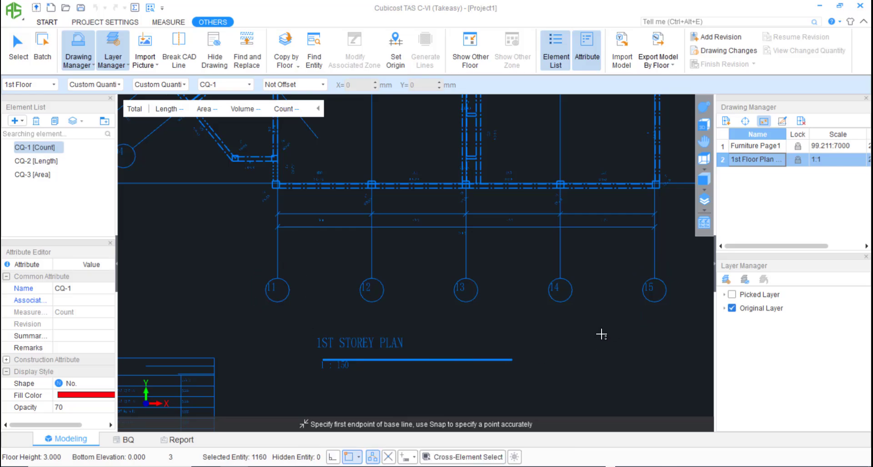
{"action": "scroll", "coordinate": [302, 235], "scroll_direction": "up", "scroll_amount": 8}
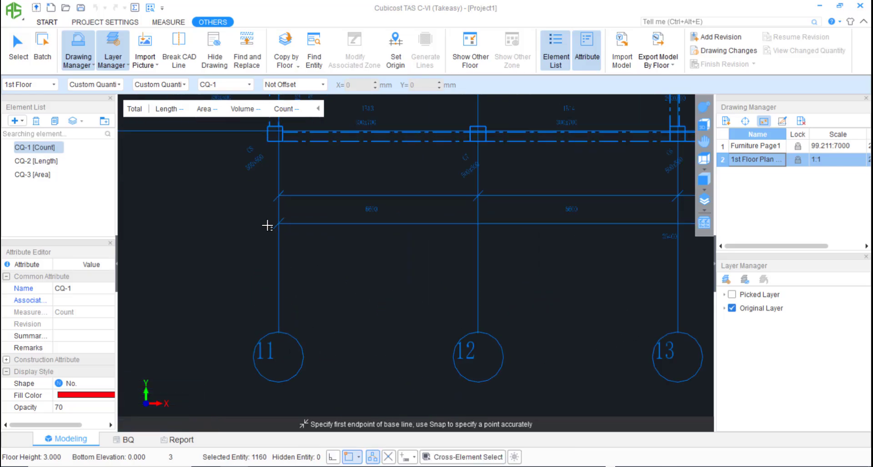
{"action": "left_click", "coordinate": [311, 267]}
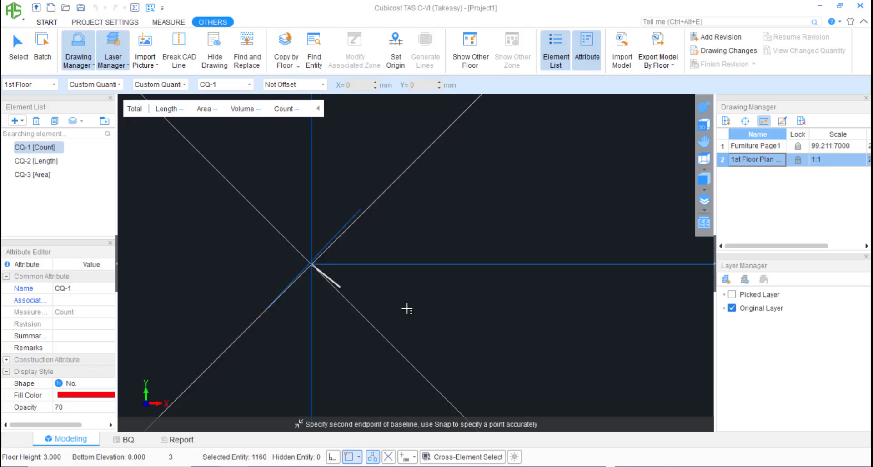
{"action": "scroll", "coordinate": [409, 308], "scroll_direction": "down", "scroll_amount": 6}
{"action": "scroll", "coordinate": [564, 276], "scroll_direction": "up", "scroll_amount": 5}
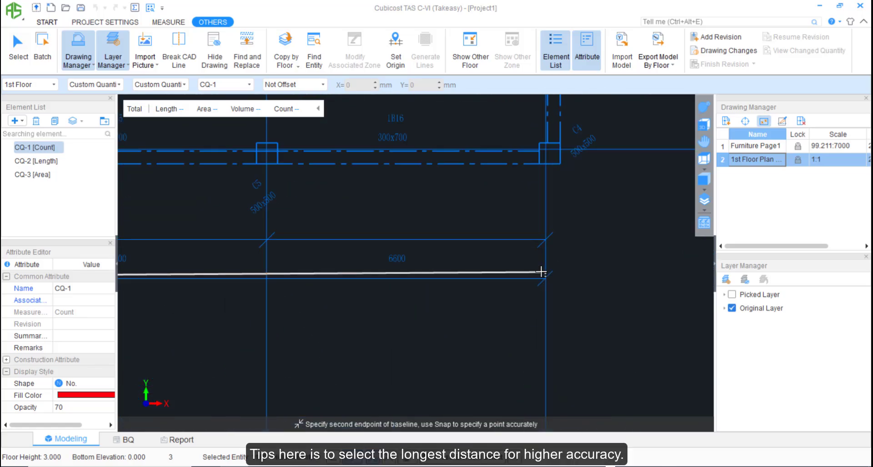
{"action": "left_click", "coordinate": [563, 303]}
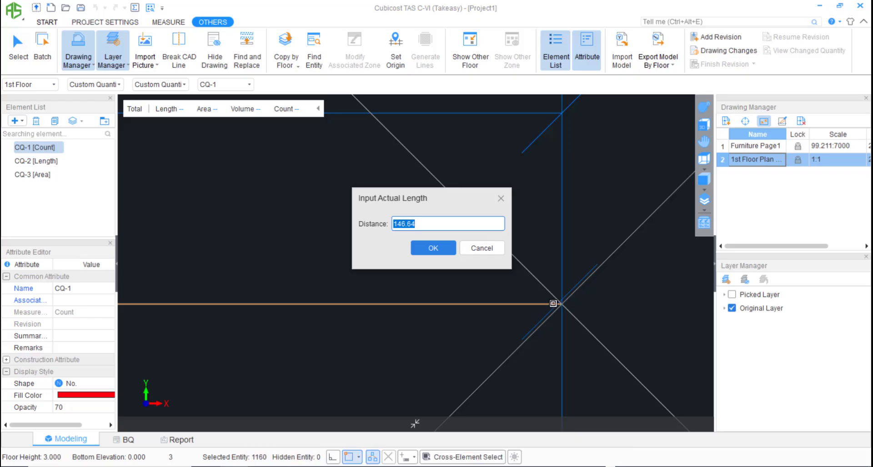
{"action": "type", "text": "264"}
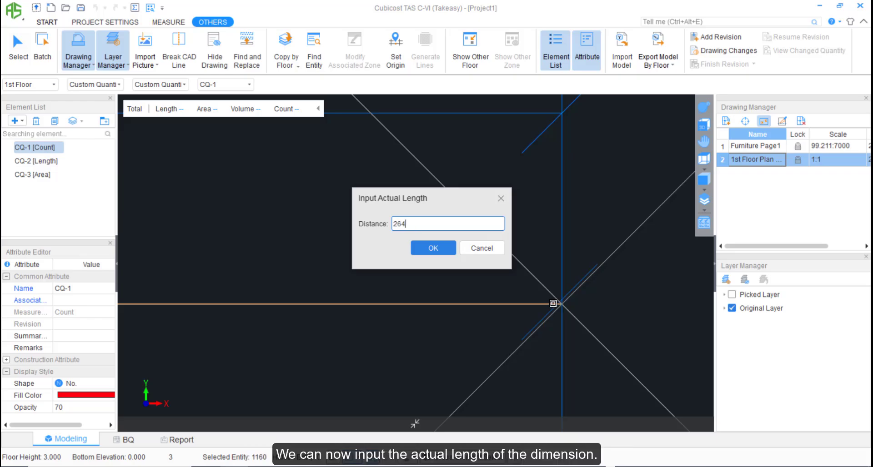
{"action": "type", "text": "00"}
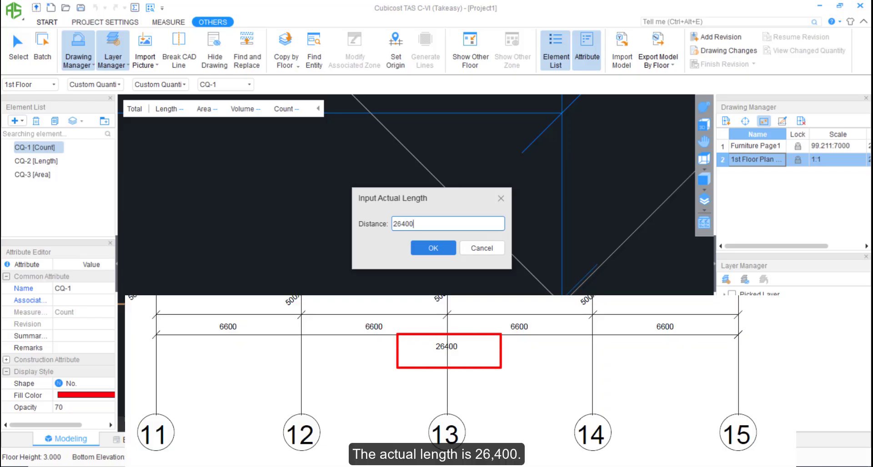
{"action": "left_click", "coordinate": [432, 248]}
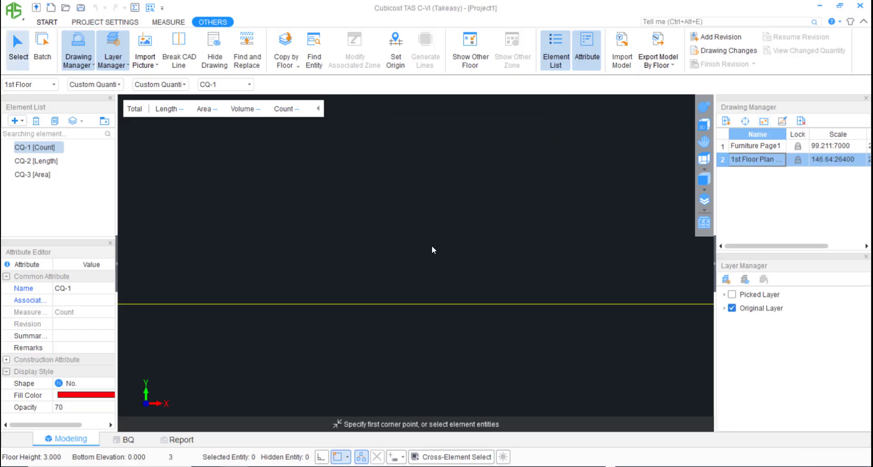
{"action": "scroll", "coordinate": [431, 246], "scroll_direction": "down", "scroll_amount": 9}
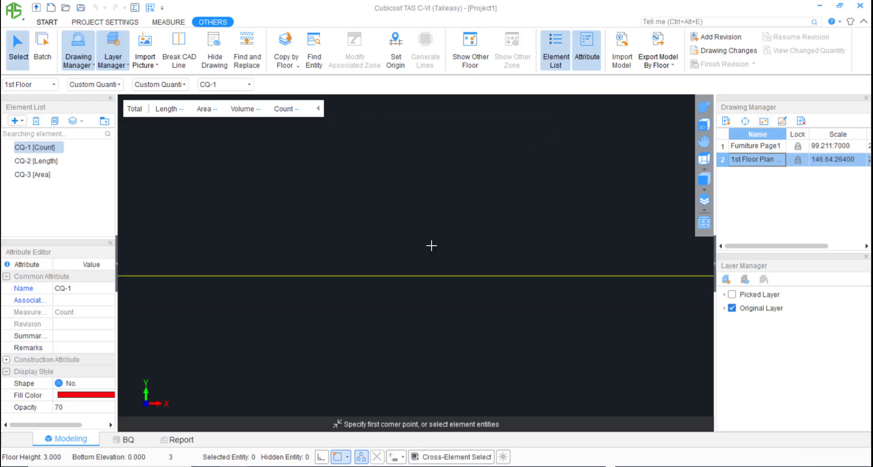
{"action": "scroll", "coordinate": [431, 246], "scroll_direction": "down", "scroll_amount": 10}
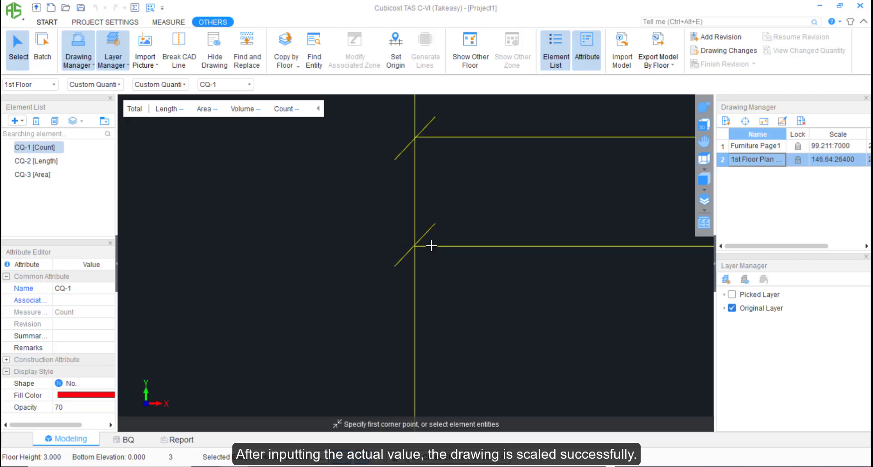
{"action": "scroll", "coordinate": [431, 246], "scroll_direction": "down", "scroll_amount": 5}
{"action": "middle_click_drag", "start_coordinate": [432, 246], "coordinate": [340, 283]}
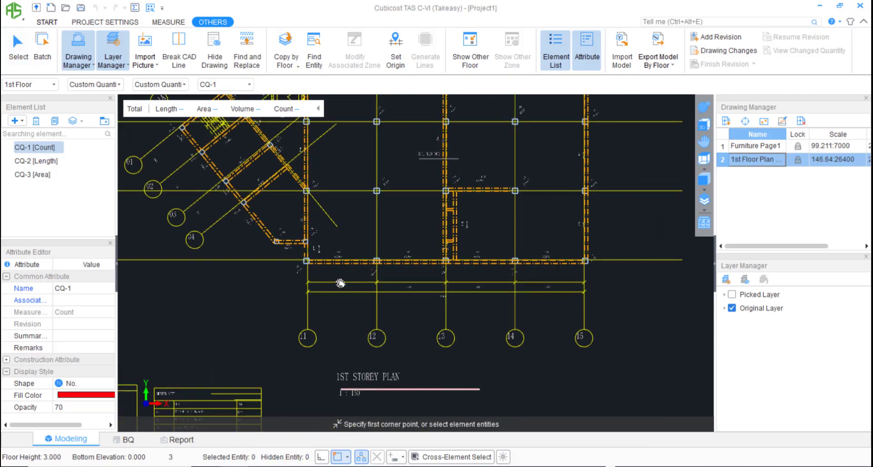
{"action": "scroll", "coordinate": [377, 317], "scroll_direction": "down", "scroll_amount": 5}
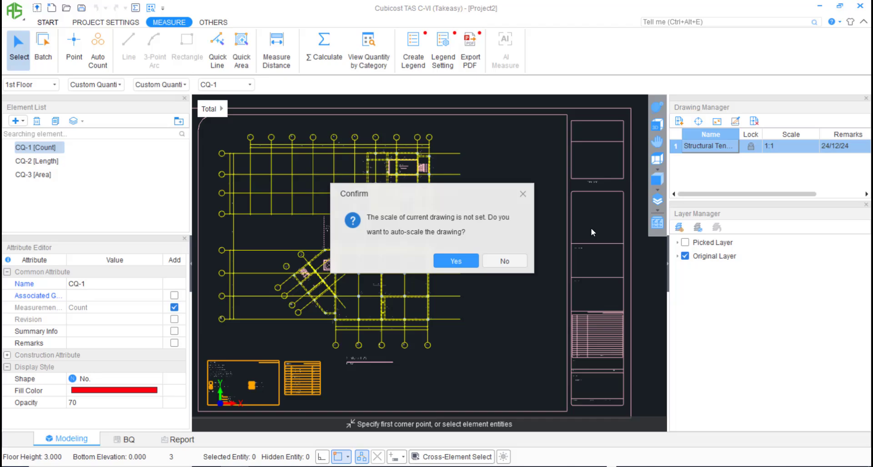
Scale the Structural Tender drawing manually by picking grid lines 11 and 15 and entering 26400 as the actual length.
{"action": "left_click", "coordinate": [464, 264]}
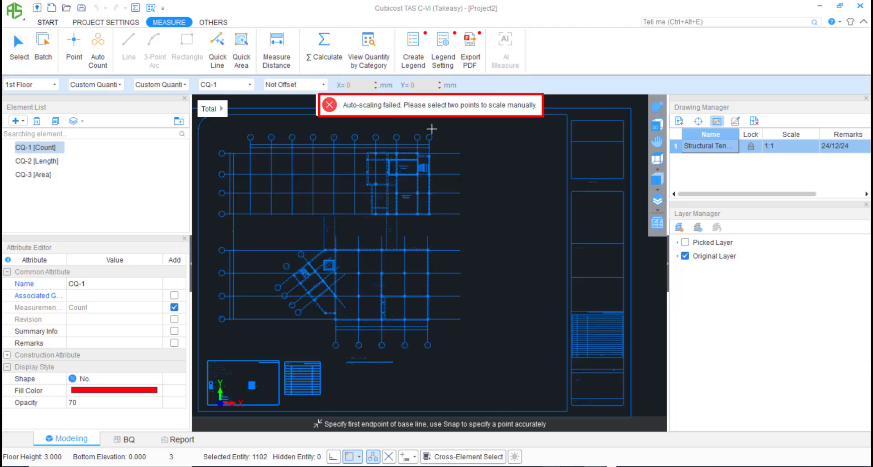
{"action": "scroll", "coordinate": [332, 341], "scroll_direction": "up", "scroll_amount": 6}
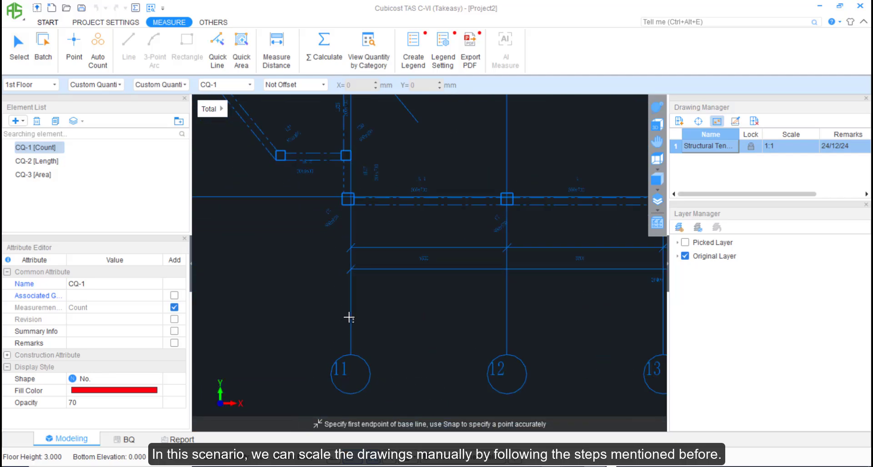
{"action": "scroll", "coordinate": [349, 271], "scroll_direction": "up", "scroll_amount": 5}
{"action": "left_click", "coordinate": [363, 273]}
{"action": "scroll", "coordinate": [455, 281], "scroll_direction": "down", "scroll_amount": 7}
{"action": "scroll", "coordinate": [533, 299], "scroll_direction": "up", "scroll_amount": 8}
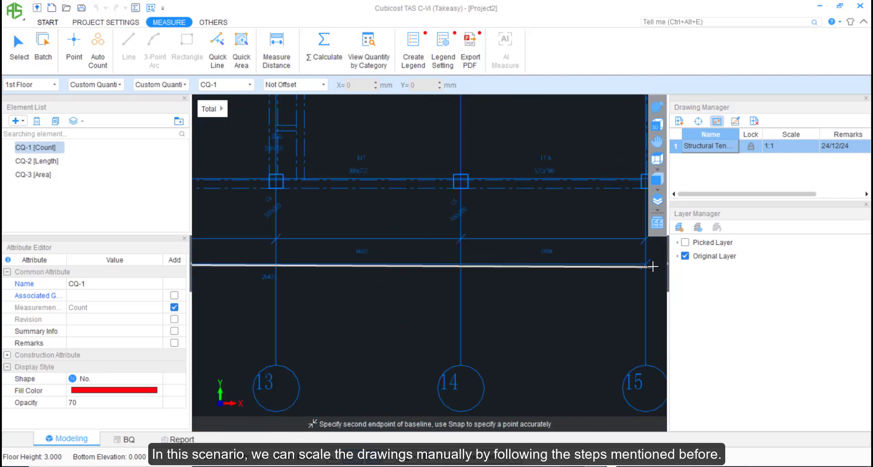
{"action": "left_click", "coordinate": [612, 251]}
{"action": "type", "text": "26400"}
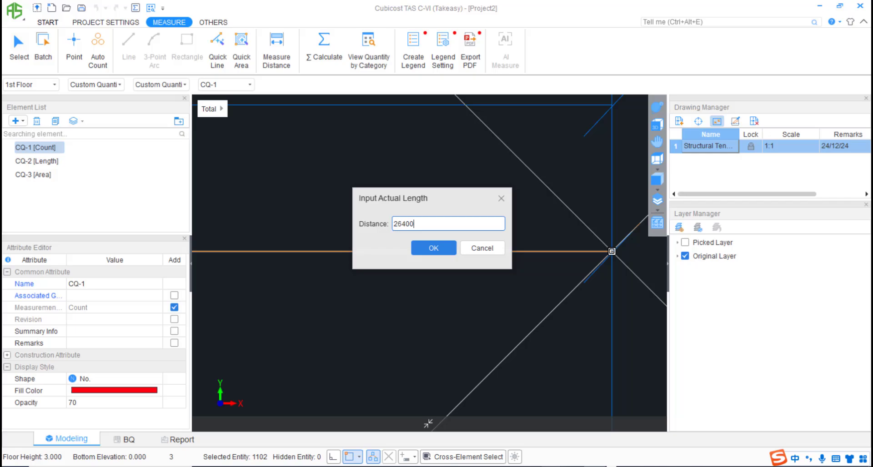
{"action": "key", "text": "Return"}
Rescale the whole Structural Tender drawing by picking both edges of column C16 and entering 500 as the actual length.
{"action": "scroll", "coordinate": [528, 249], "scroll_direction": "down", "scroll_amount": 6}
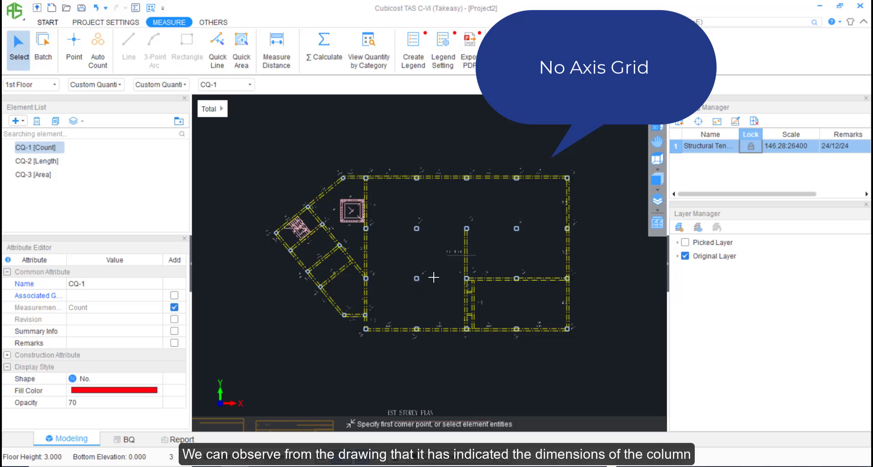
{"action": "scroll", "coordinate": [425, 279], "scroll_direction": "up", "scroll_amount": 3}
{"action": "scroll", "coordinate": [418, 286], "scroll_direction": "up", "scroll_amount": 5}
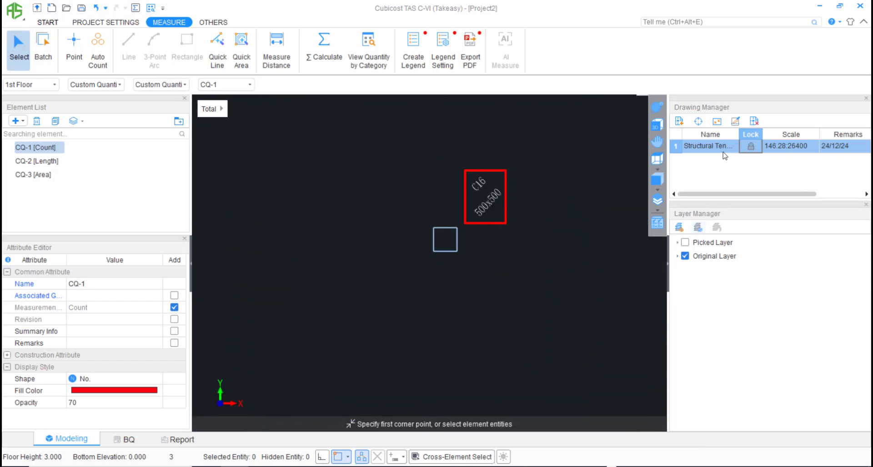
{"action": "left_click", "coordinate": [718, 121]}
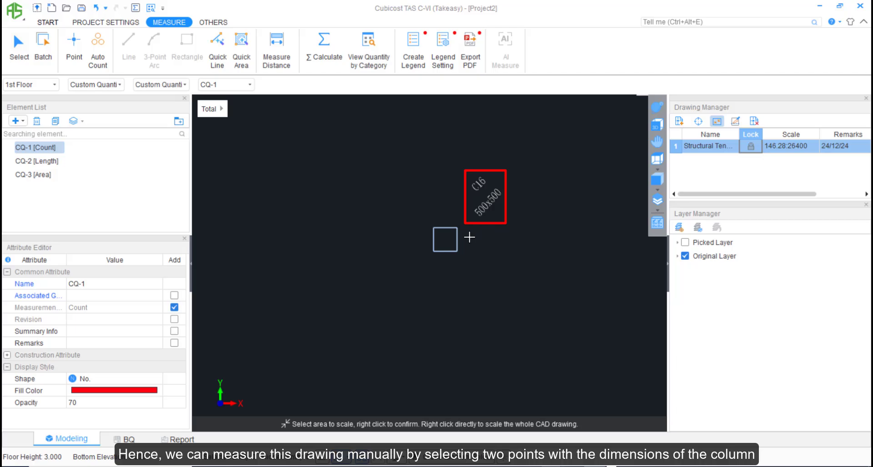
{"action": "right_click", "coordinate": [457, 236]}
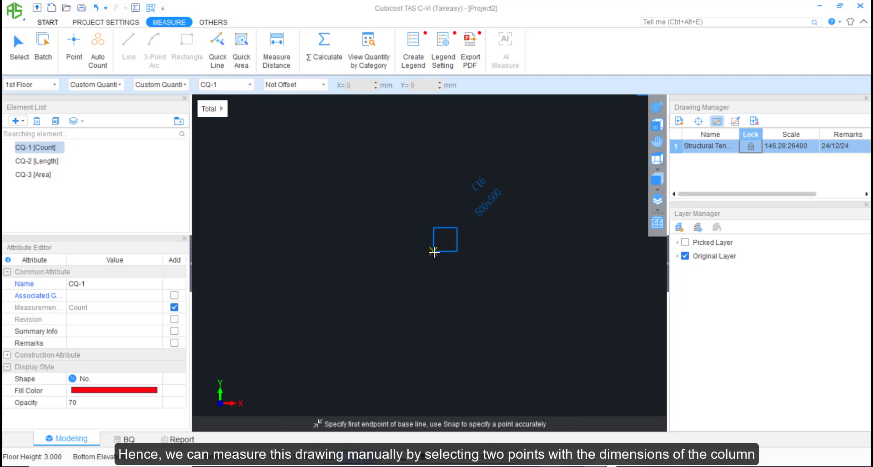
{"action": "left_click", "coordinate": [432, 251]}
{"action": "left_click", "coordinate": [457, 252]}
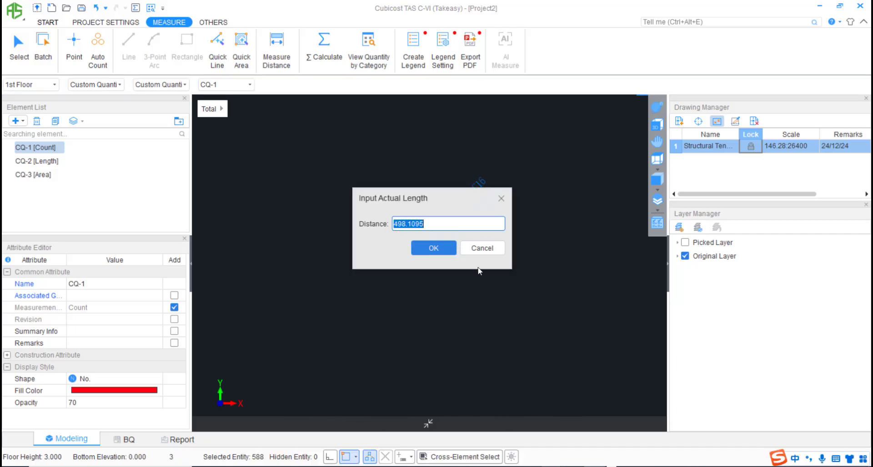
{"action": "type", "text": "50"}
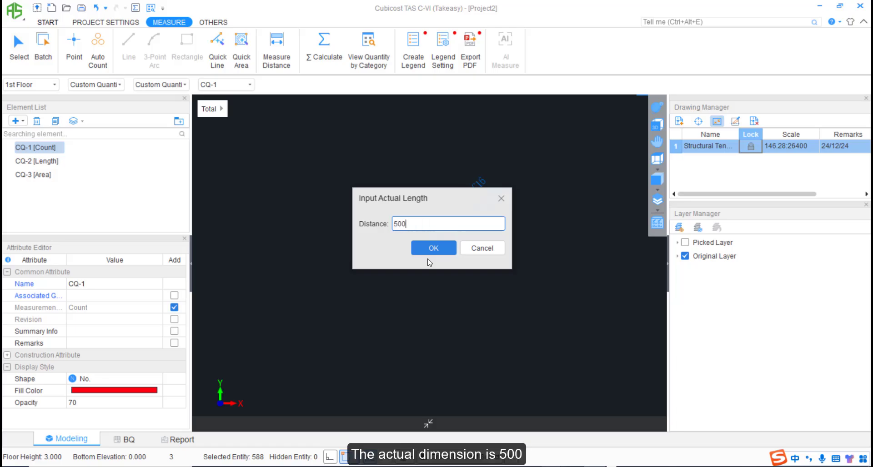
{"action": "type", "text": "0"}
{"action": "left_click", "coordinate": [429, 249]}
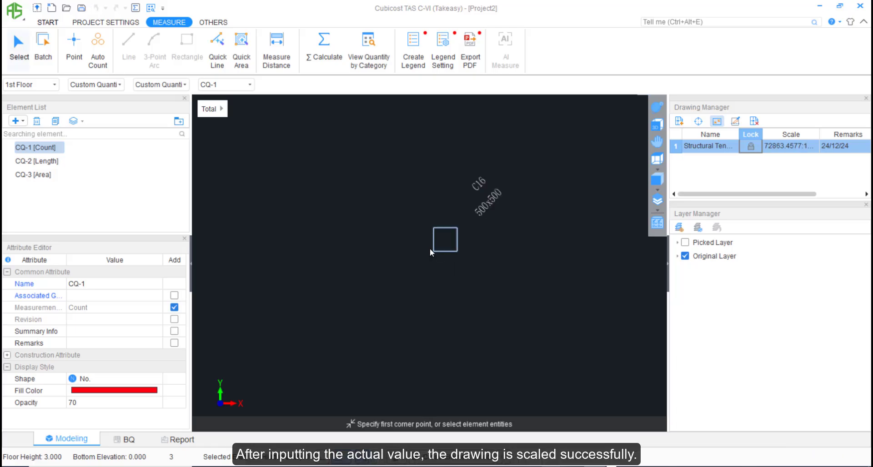
Scale the whole Archi 2nd Storey drawing by picking both ends of door TD01 and entering 2000 as the actual length.
{"action": "scroll", "coordinate": [455, 264], "scroll_direction": "down", "scroll_amount": 6}
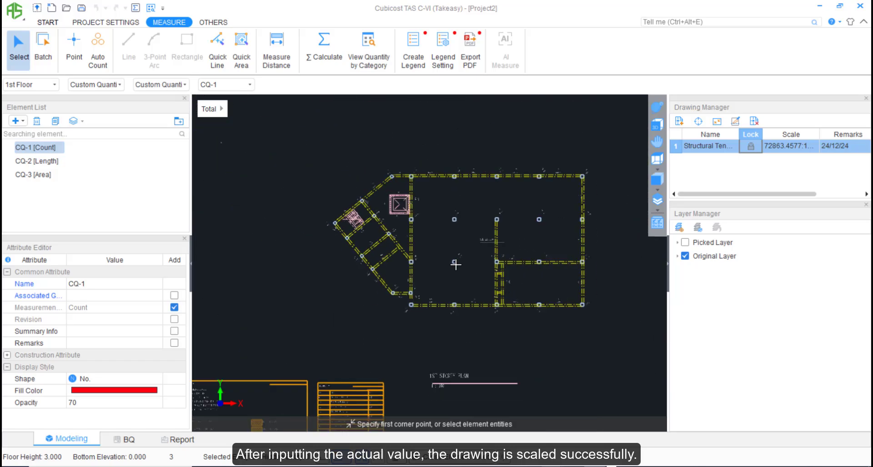
{"action": "middle_click_drag", "start_coordinate": [414, 278], "coordinate": [409, 279]}
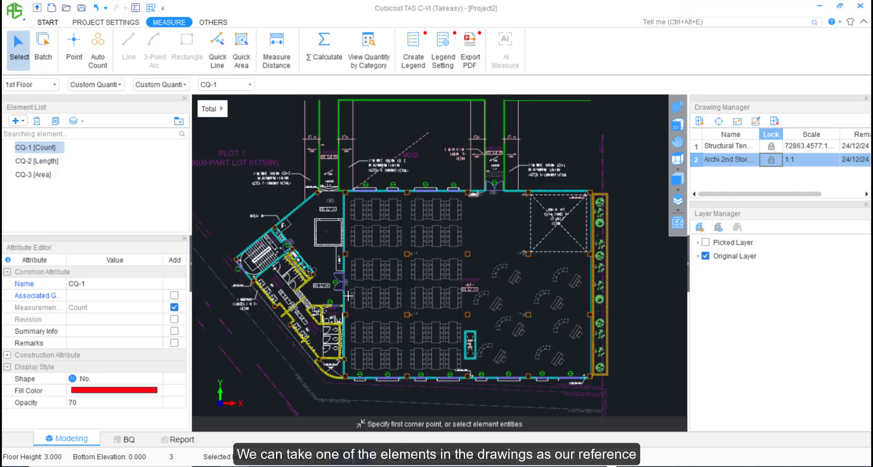
{"action": "scroll", "coordinate": [339, 299], "scroll_direction": "up", "scroll_amount": 8}
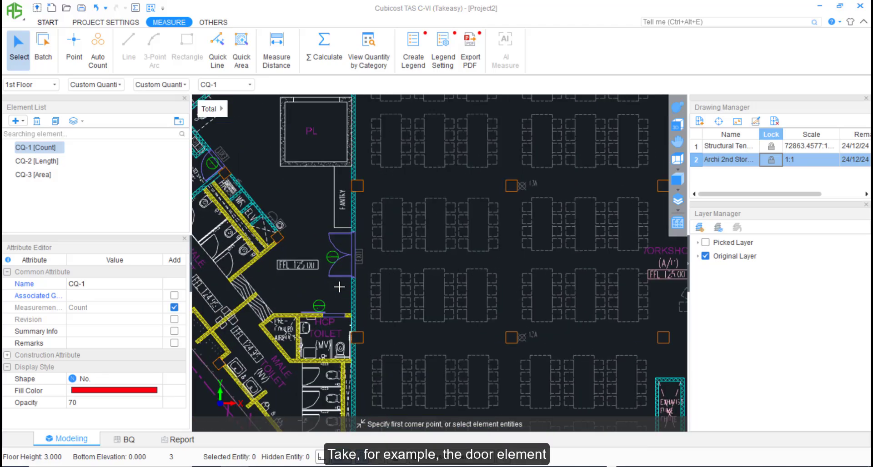
{"action": "middle_click_drag", "start_coordinate": [337, 288], "coordinate": [436, 283]}
{"action": "scroll", "coordinate": [459, 296], "scroll_direction": "up", "scroll_amount": 4}
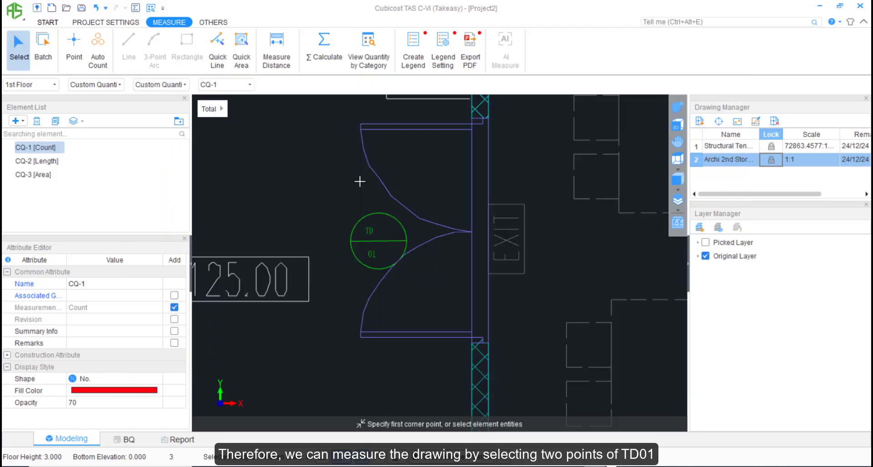
{"action": "left_click", "coordinate": [737, 121]}
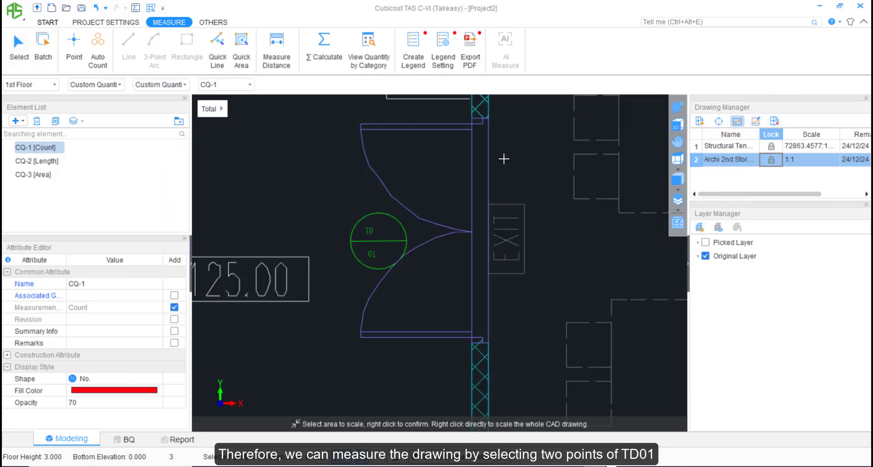
{"action": "right_click", "coordinate": [487, 156]}
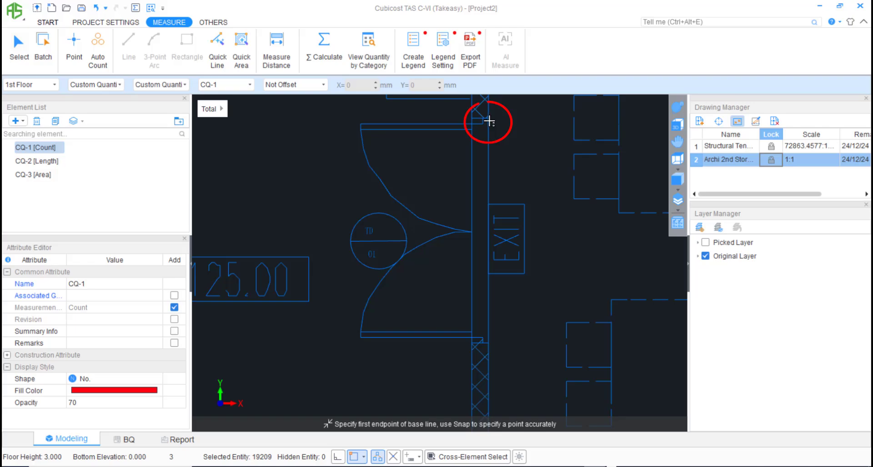
{"action": "left_click", "coordinate": [489, 119]}
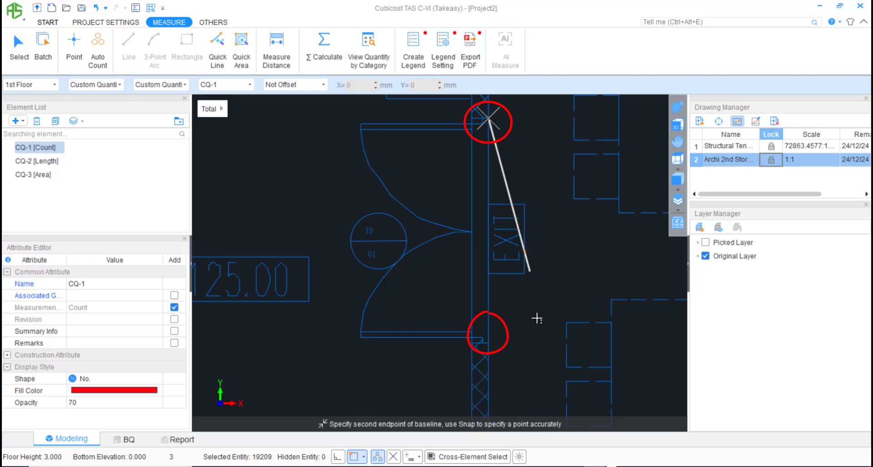
{"action": "left_click", "coordinate": [488, 342]}
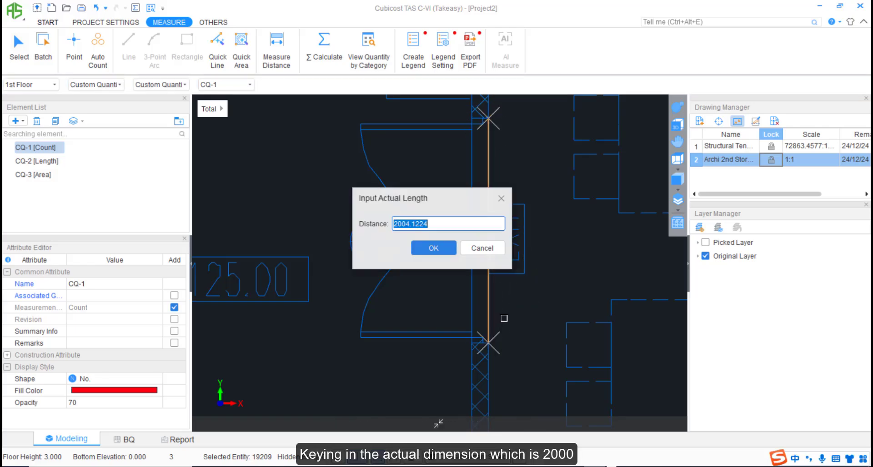
{"action": "type", "text": "2000"}
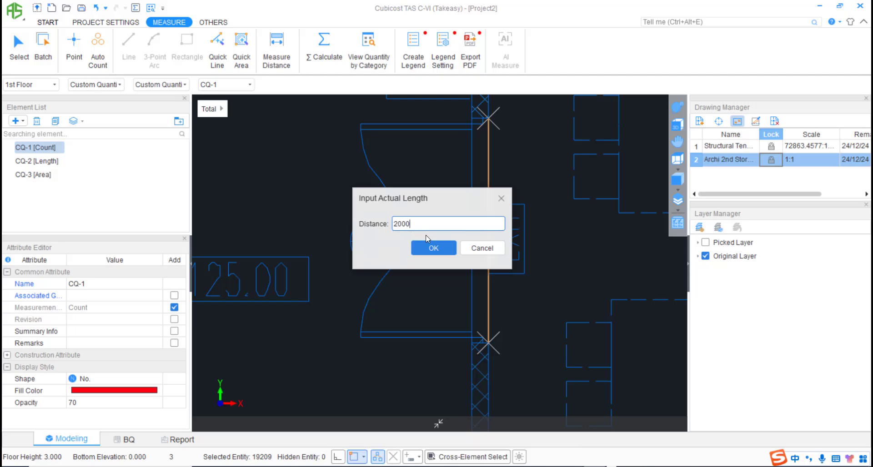
{"action": "left_click", "coordinate": [433, 247]}
{"action": "scroll", "coordinate": [434, 245], "scroll_direction": "down", "scroll_amount": 3}
{"action": "scroll", "coordinate": [435, 246], "scroll_direction": "down", "scroll_amount": 5}
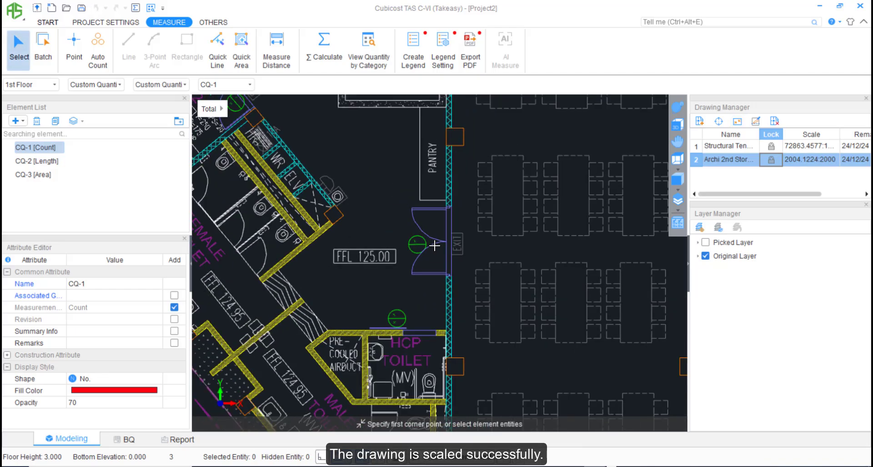
{"action": "scroll", "coordinate": [464, 271], "scroll_direction": "down", "scroll_amount": 1}
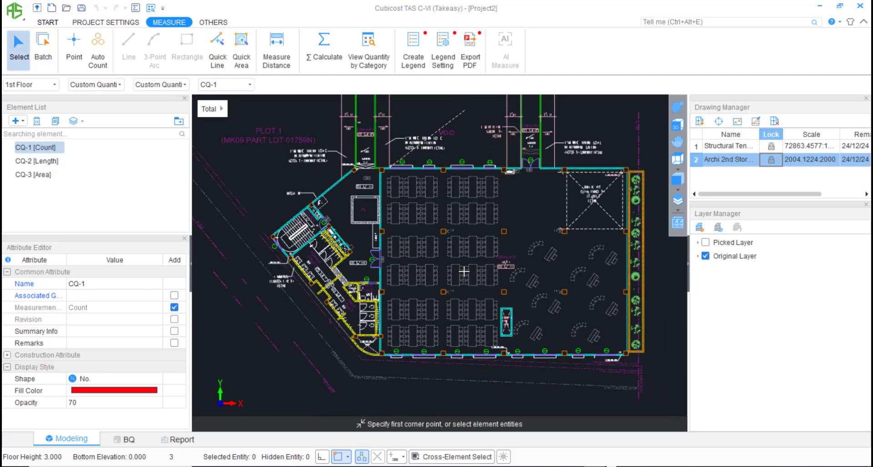